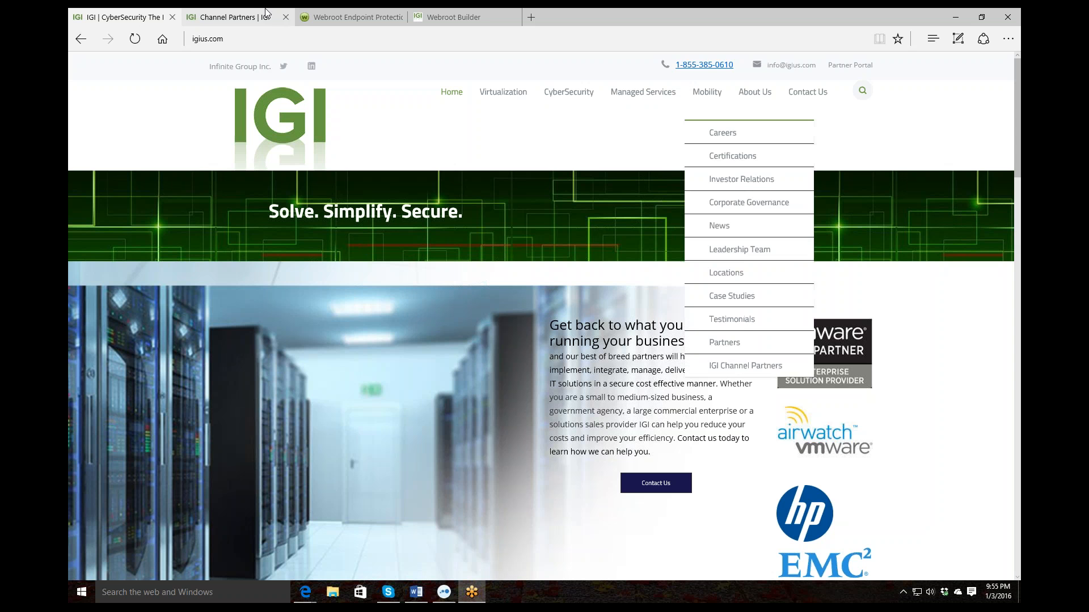
# Switch to the 'Channel Partners | IGI' browser tab
pyautogui.click(252, 20)
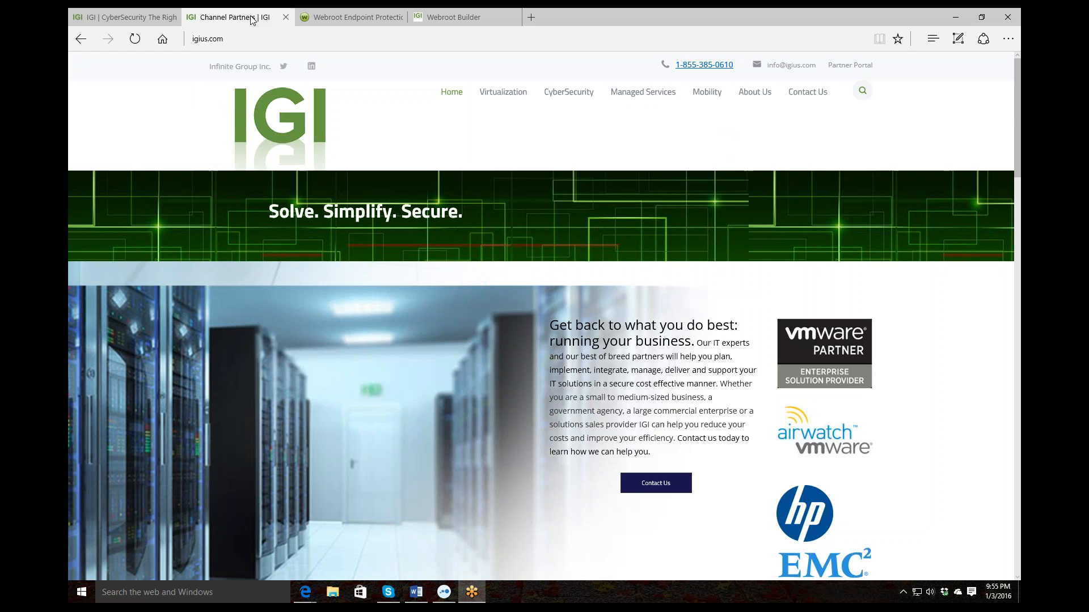
# Browse the IGI Channel Partners page down to the partner map and back to the top
pyautogui.moveTo(754, 105)
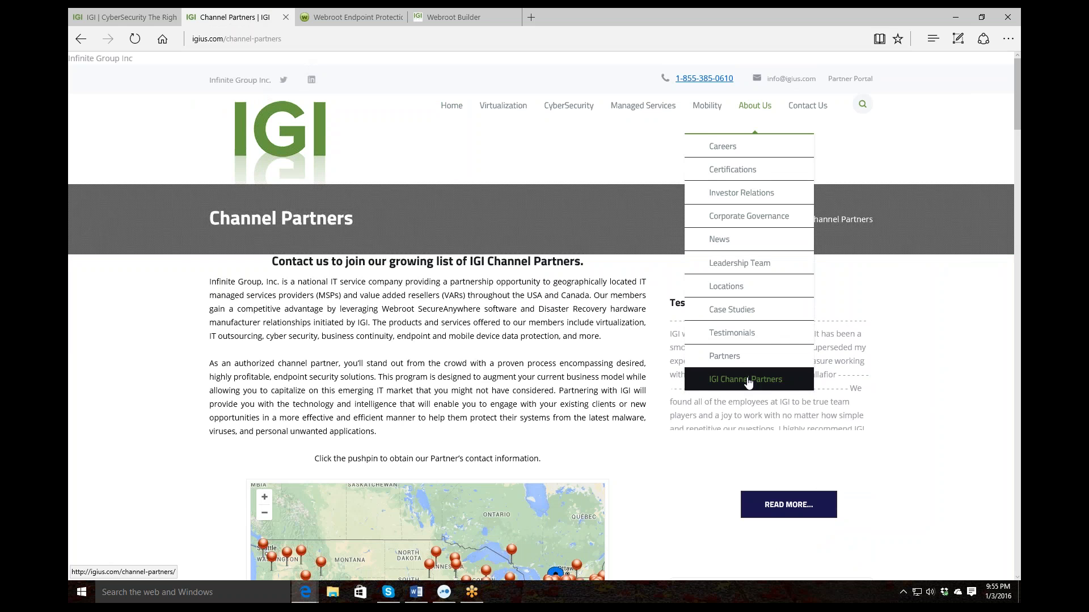
pyautogui.scroll(-1, 618, 434)
pyautogui.scroll(-3, 618, 434)
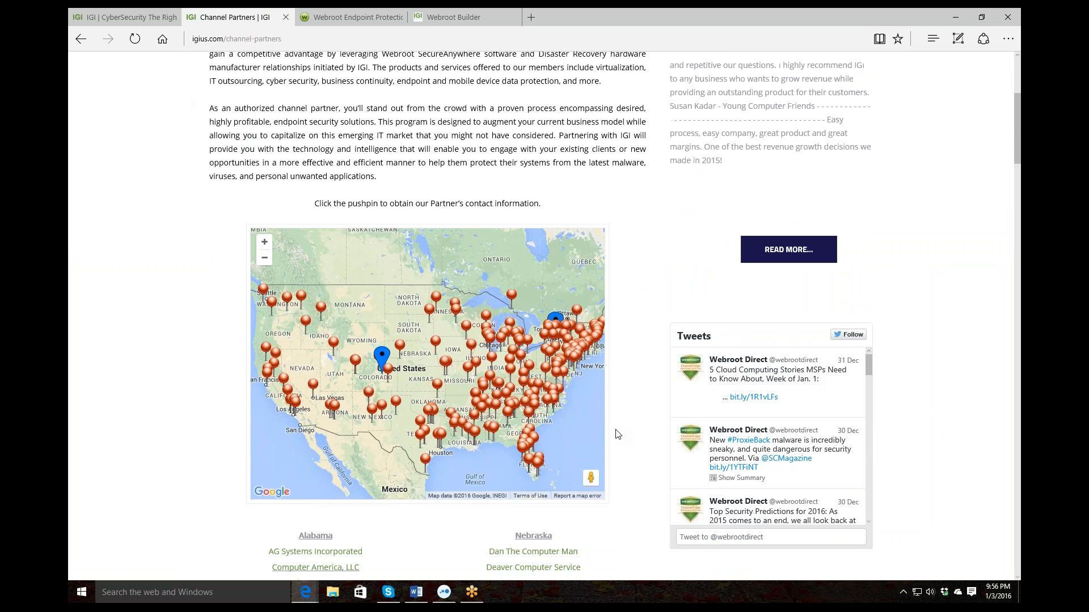
pyautogui.scroll(4, 618, 434)
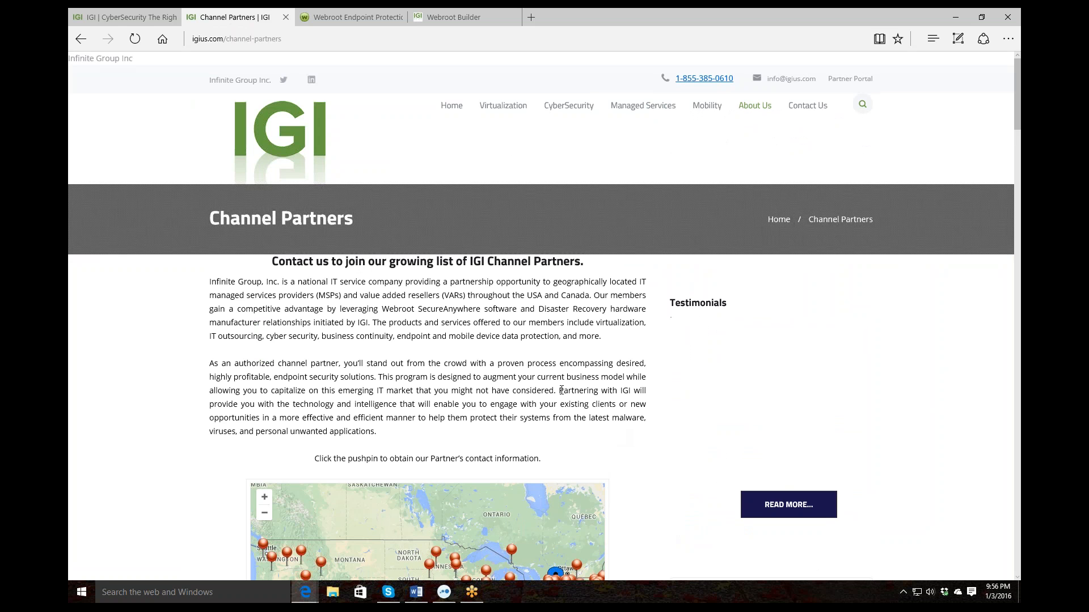
# Bring up the Webroot Endpoint Protection console showing the three groups in Group Management
pyautogui.click(348, 20)
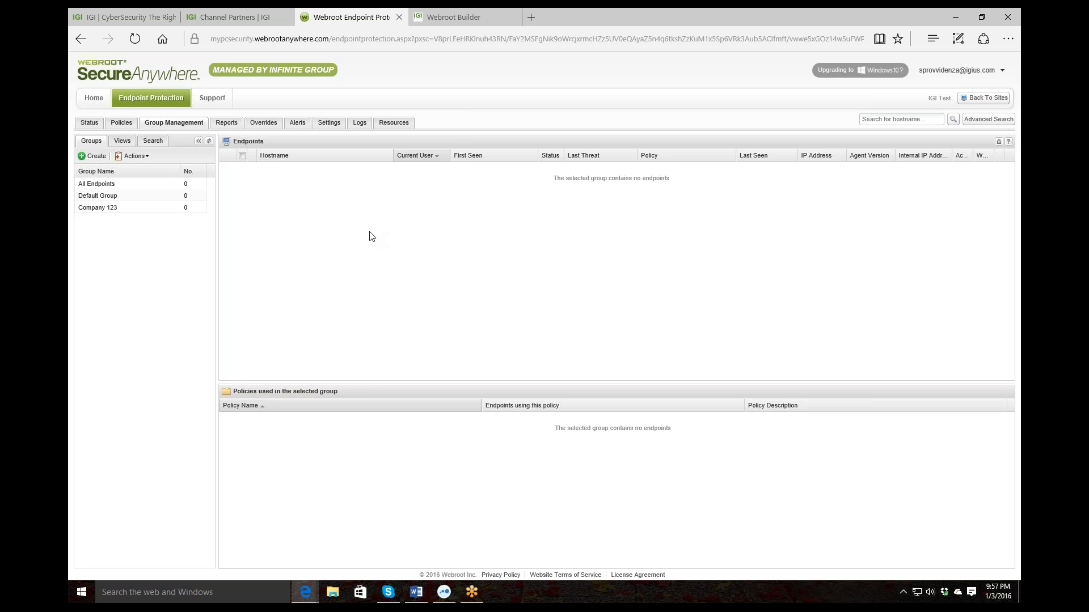
# Show the Resources page with the keycode-based Windows and Mac downloads
pyautogui.click(391, 122)
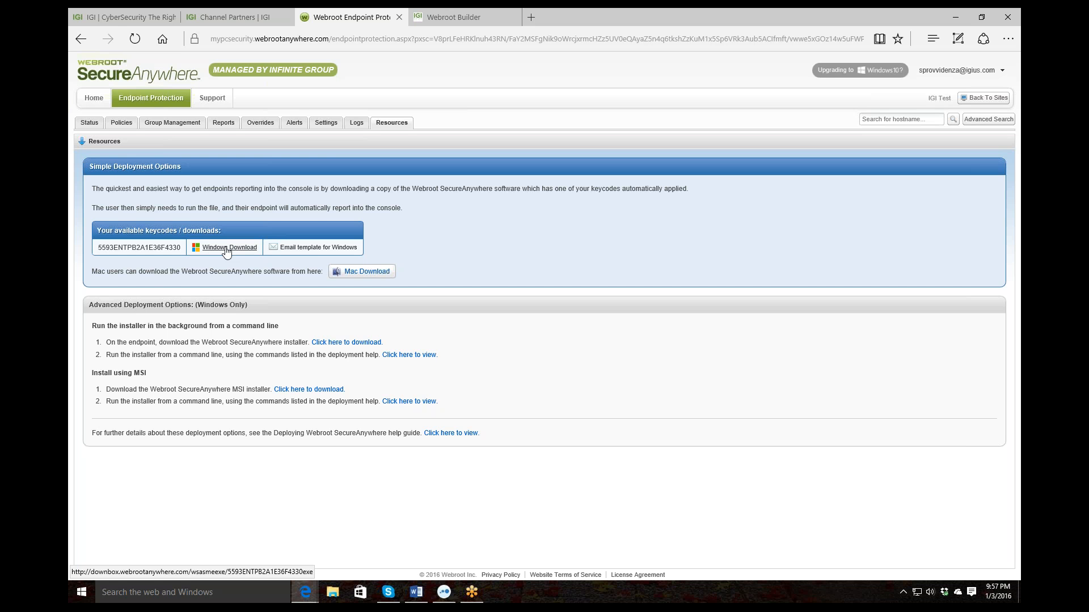
# View the Windows email template with its keycode download link, then return to Group Management
pyautogui.click(315, 248)
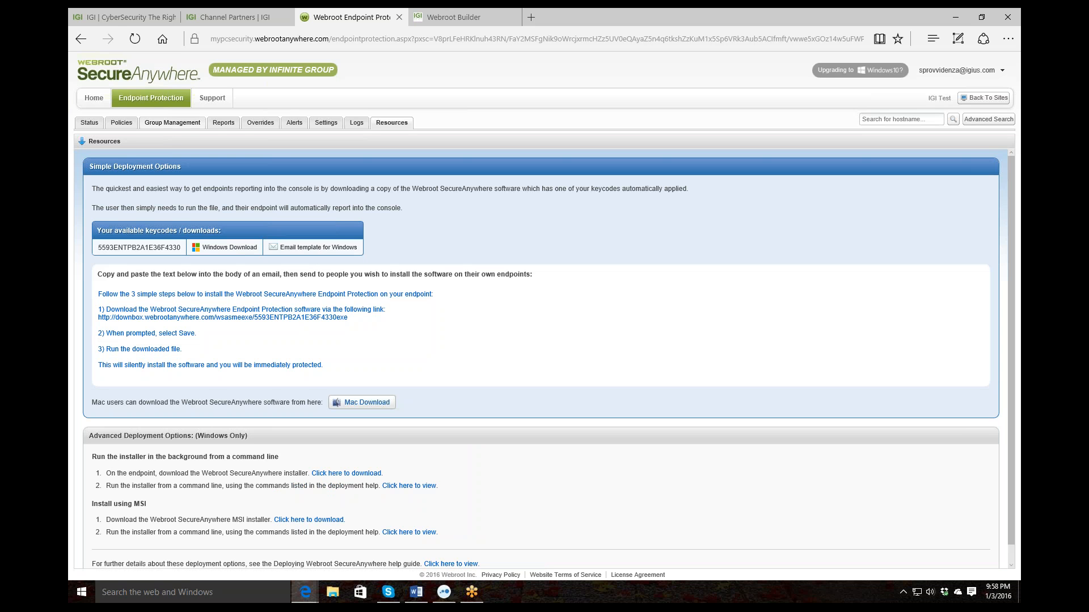
pyautogui.click(170, 123)
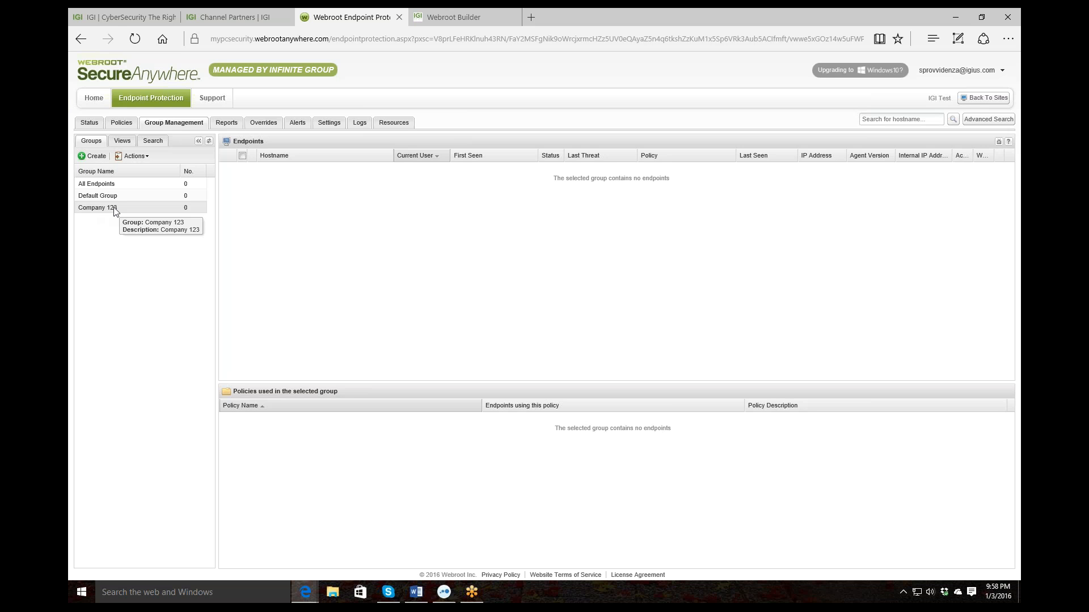
pyautogui.click(135, 157)
pyautogui.click(142, 200)
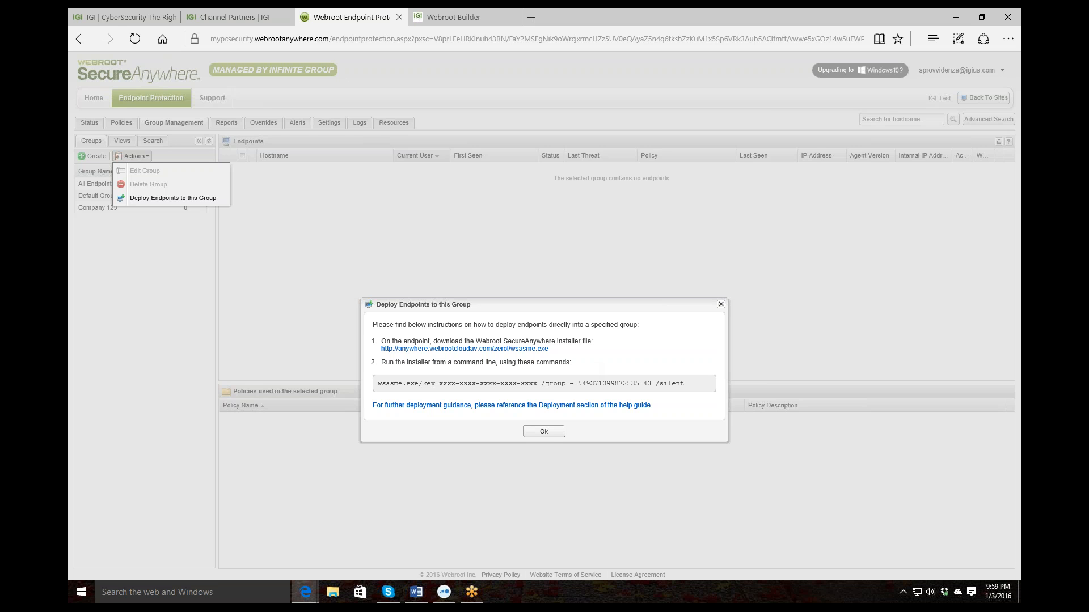
pyautogui.click(554, 435)
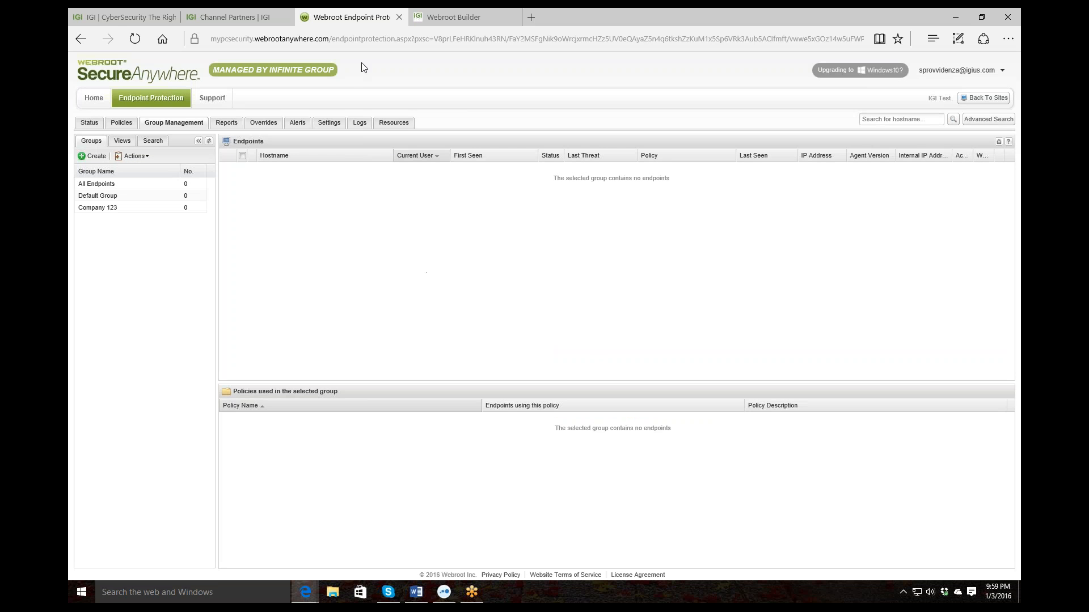
pyautogui.moveTo(440, 22)
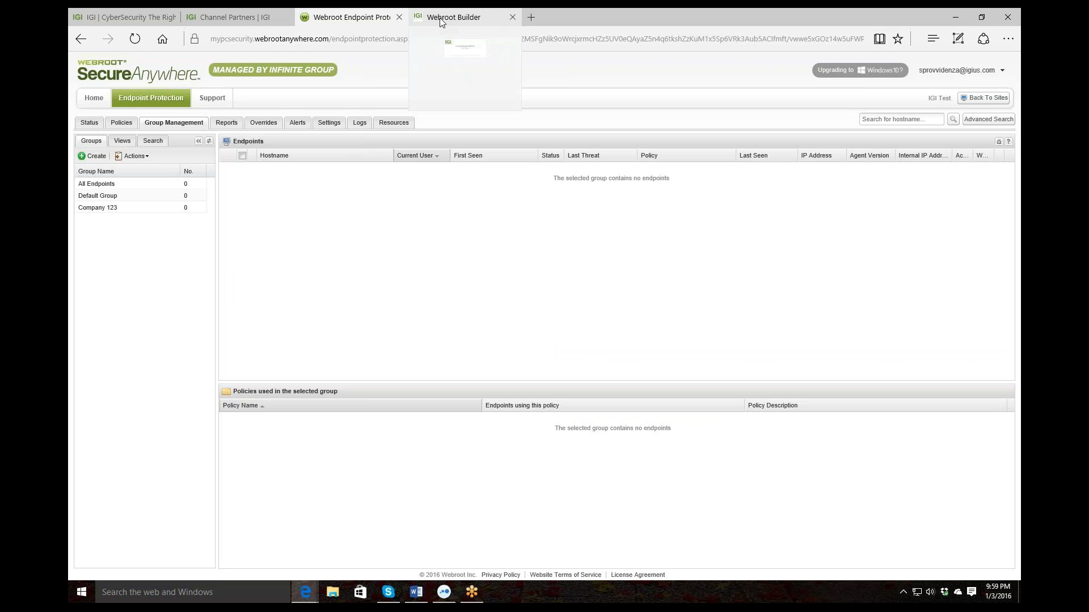
# Sign in to the IGI Custom Webroot Install Builder with the saved credentials
pyautogui.click(440, 21)
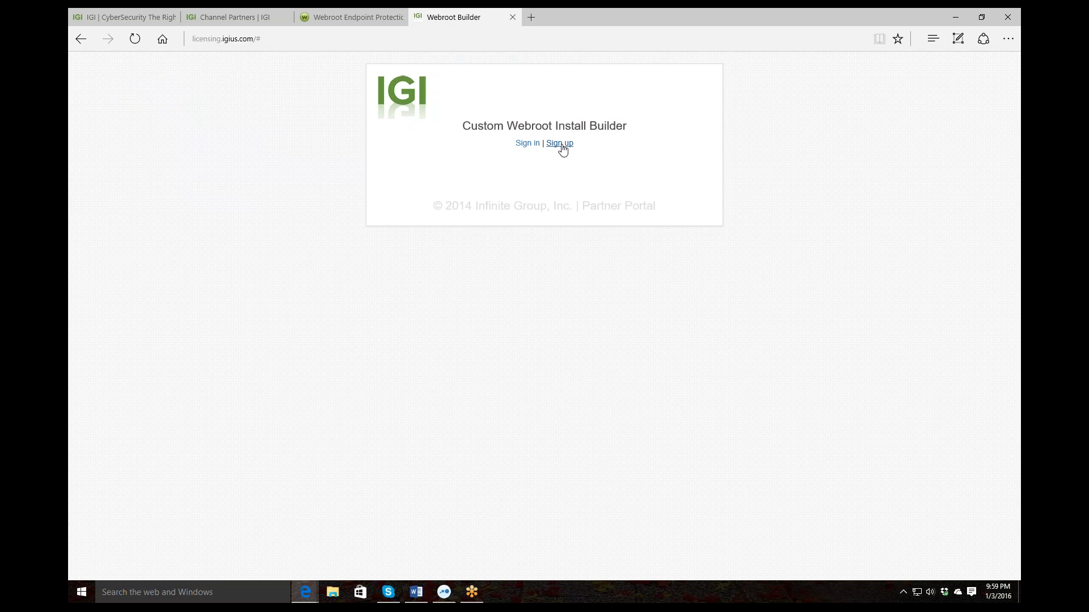
pyautogui.click(526, 144)
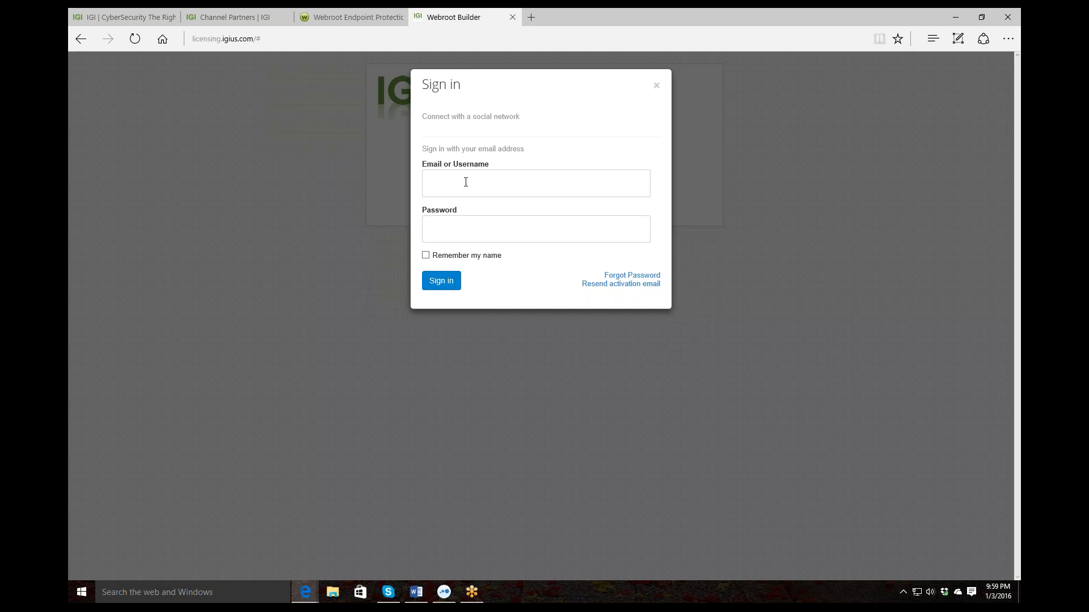
pyautogui.click(465, 182)
pyautogui.click(474, 208)
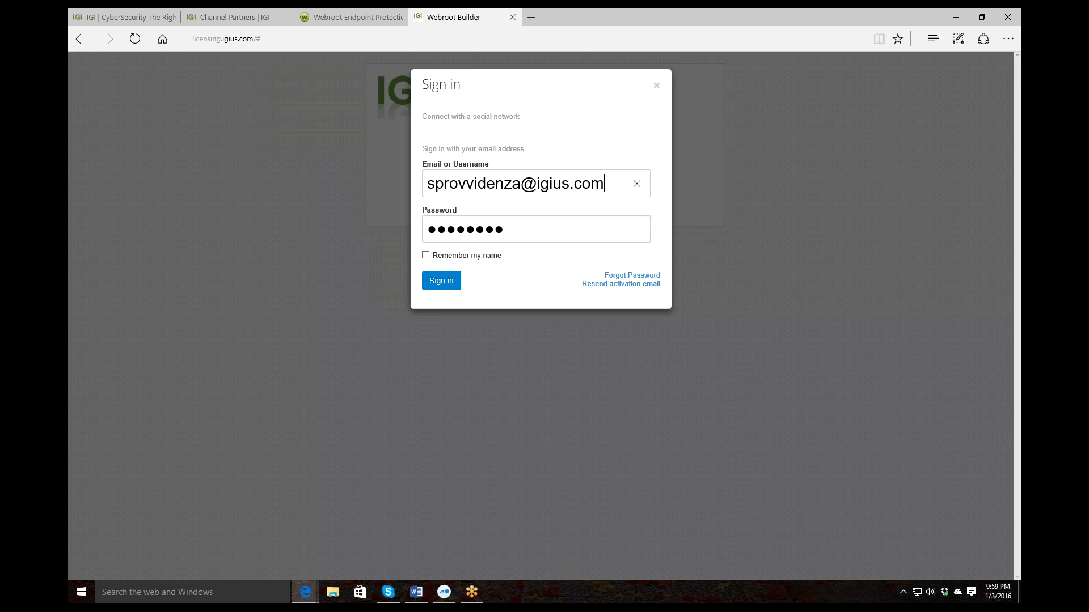
pyautogui.click(440, 281)
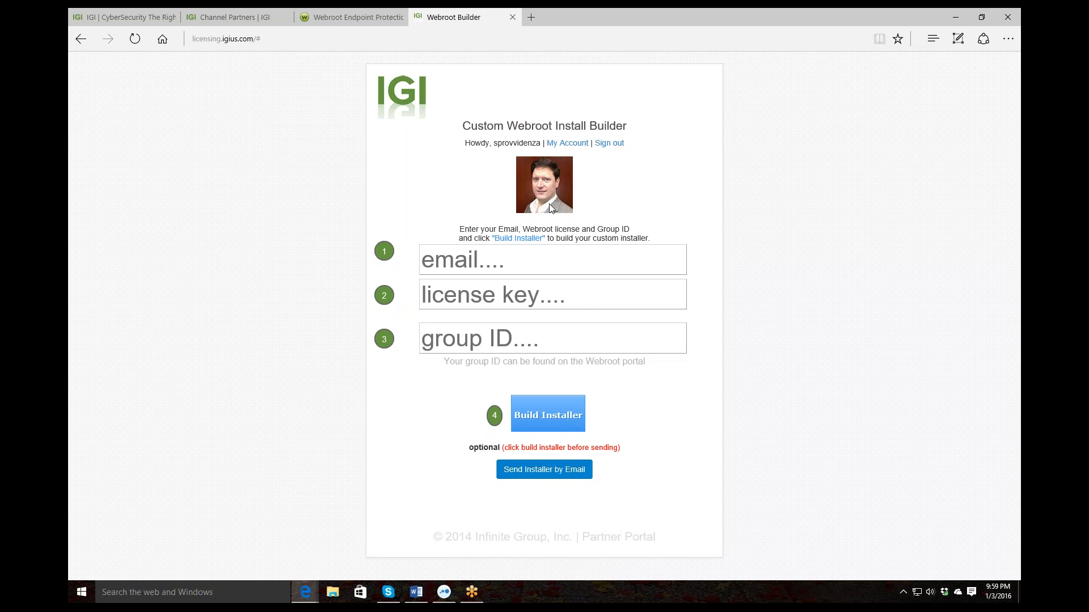
# Fill the builder's email field with the saved account address and go back to the Webroot console
pyautogui.click(444, 262)
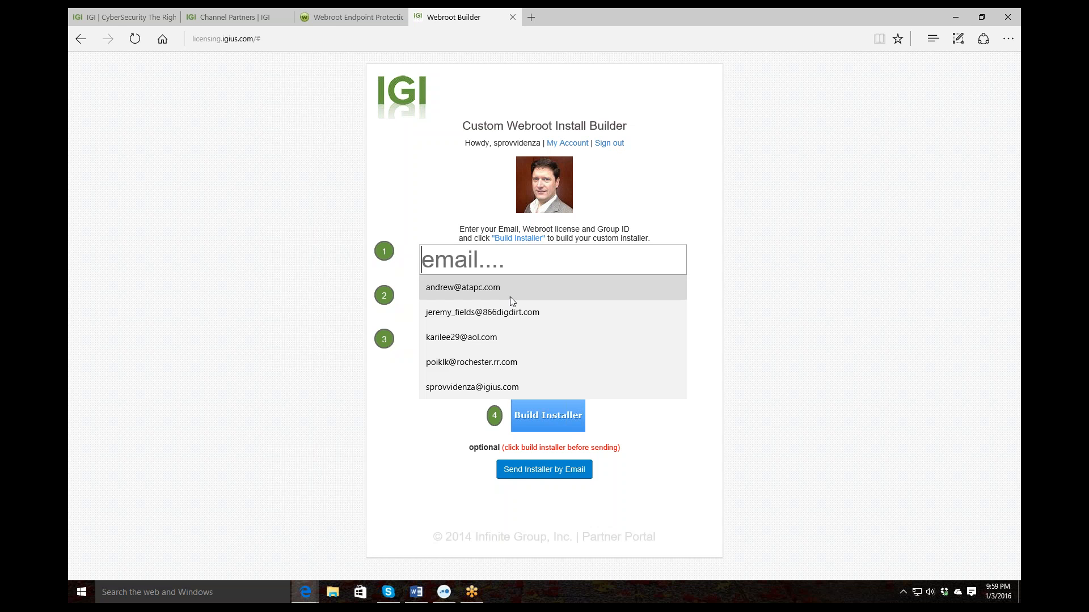
pyautogui.click(484, 389)
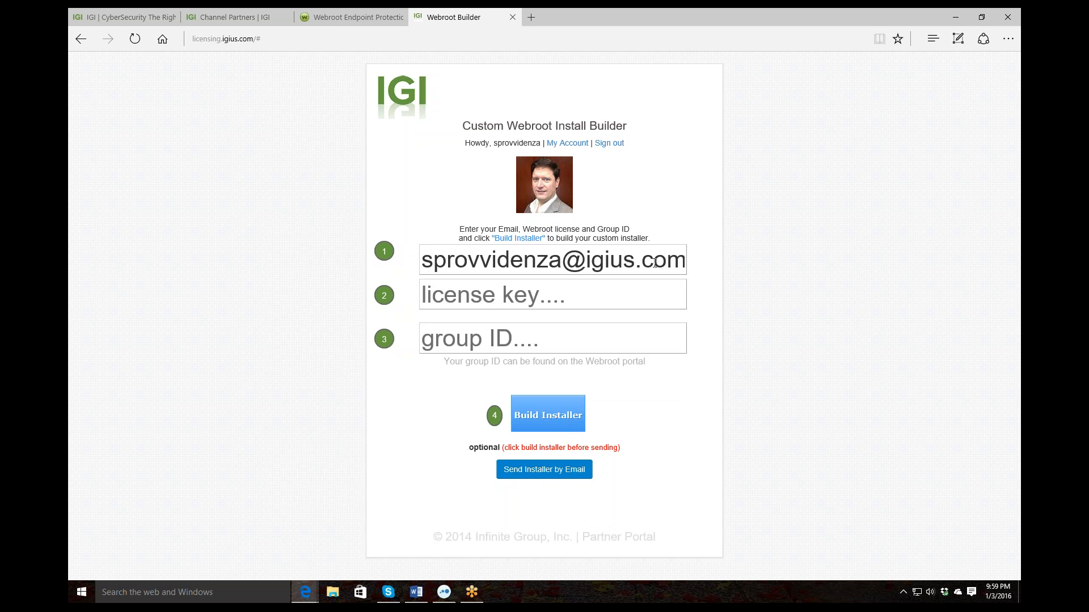
pyautogui.click(348, 18)
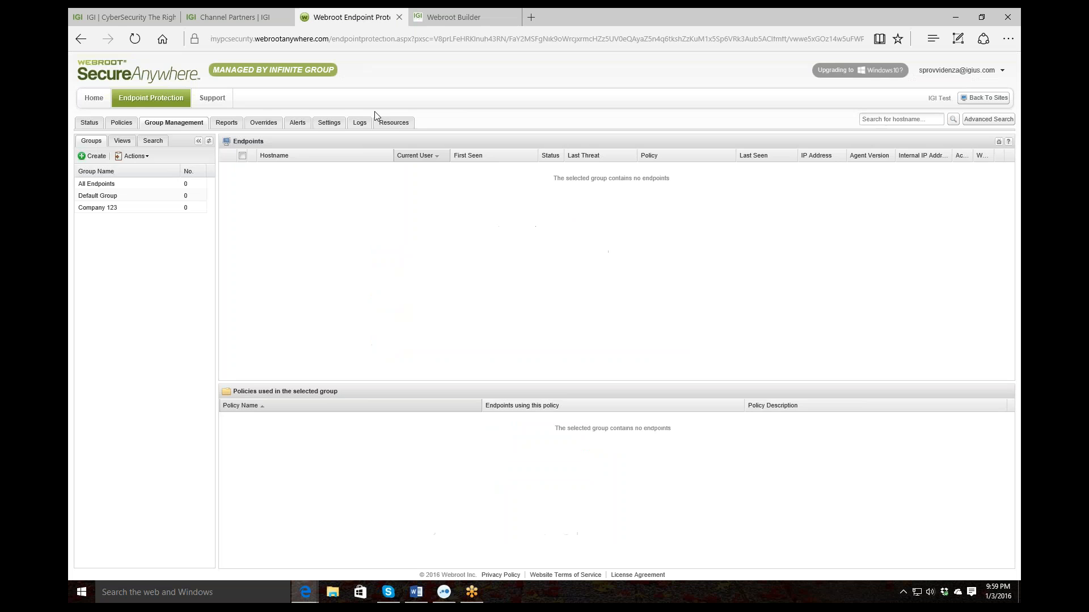
# Copy the full keycode from the Resources page and place the cursor in the builder's license key field
pyautogui.click(403, 126)
pyautogui.moveTo(181, 248); pyautogui.dragTo(98, 249)
pyautogui.rightClick(105, 254)
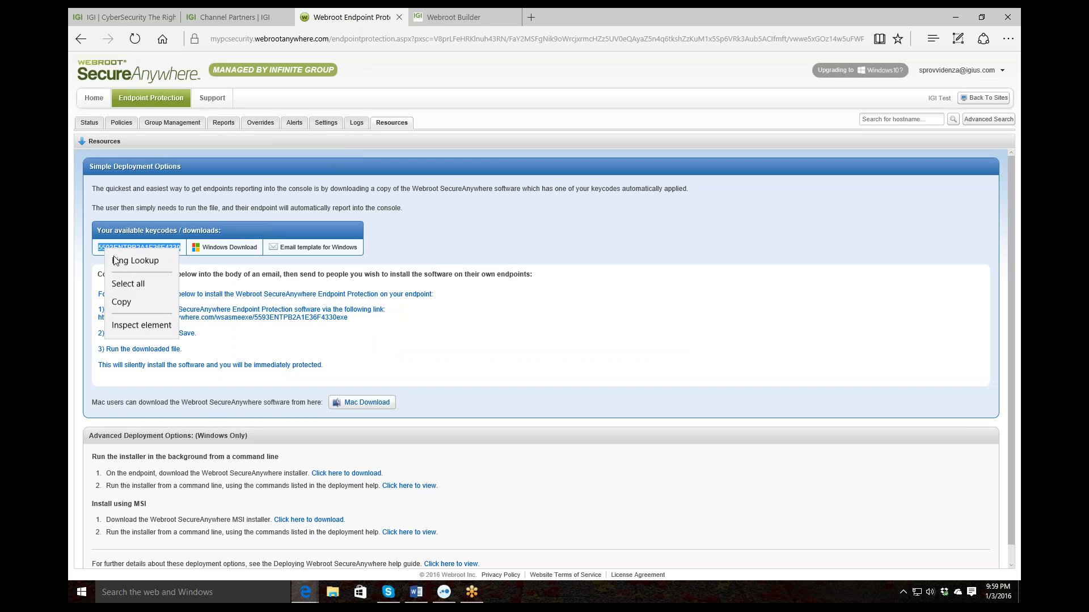
pyautogui.click(129, 303)
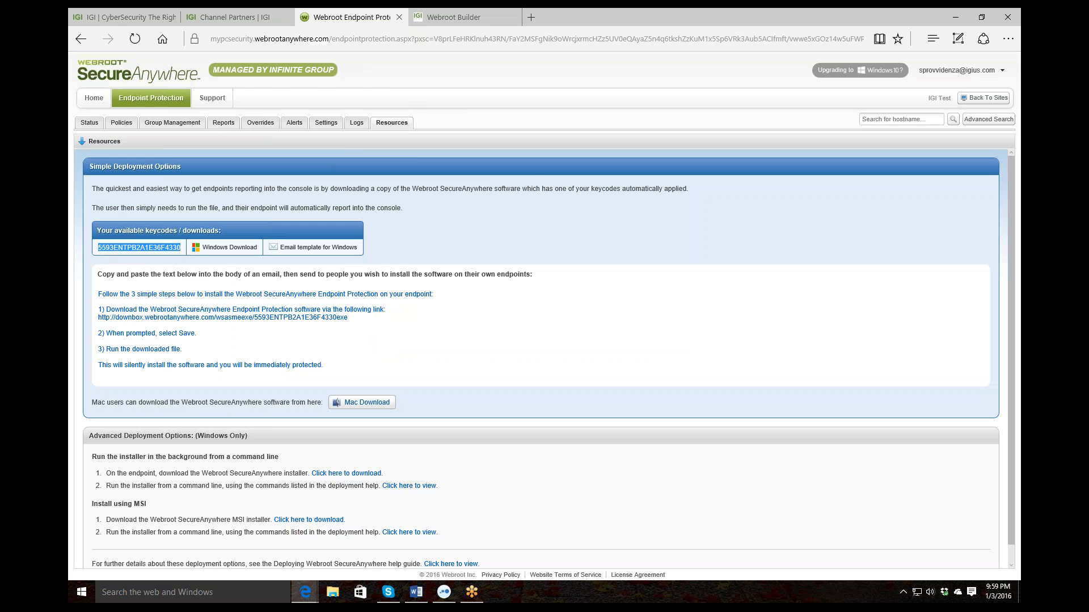
pyautogui.click(448, 17)
pyautogui.click(434, 299)
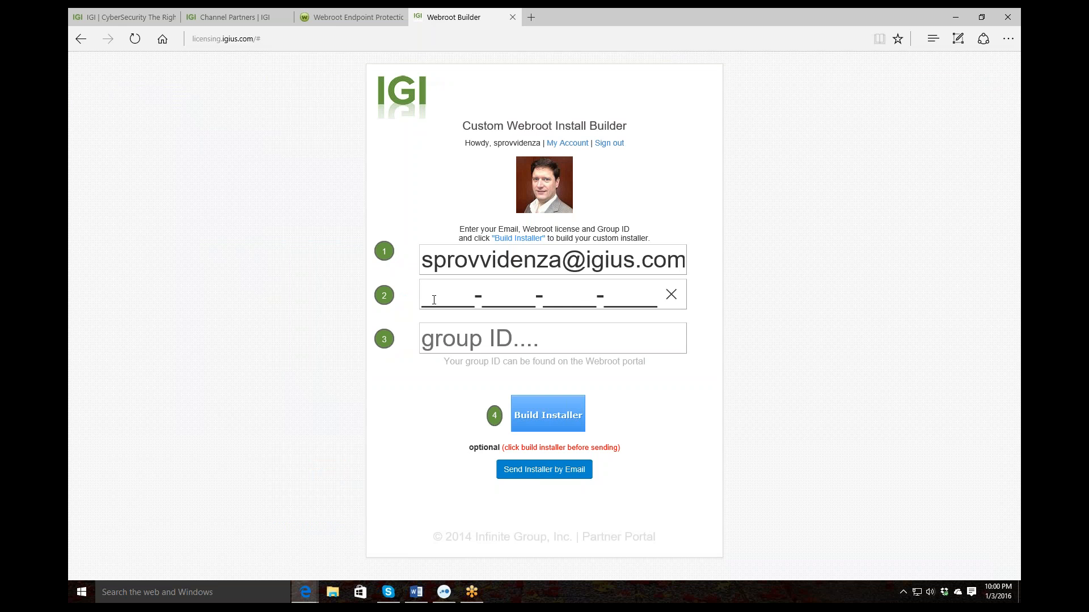
# Paste the Webroot keycode as the license key and move on to the group ID field
pyautogui.hotkey('ctrl', 'v')
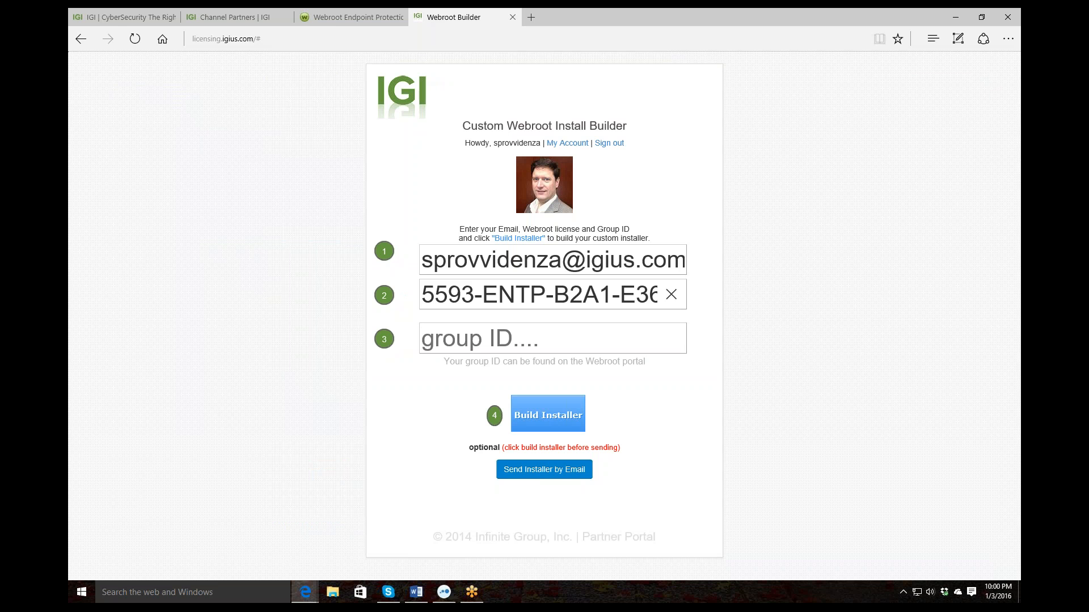
pyautogui.press('Tab')
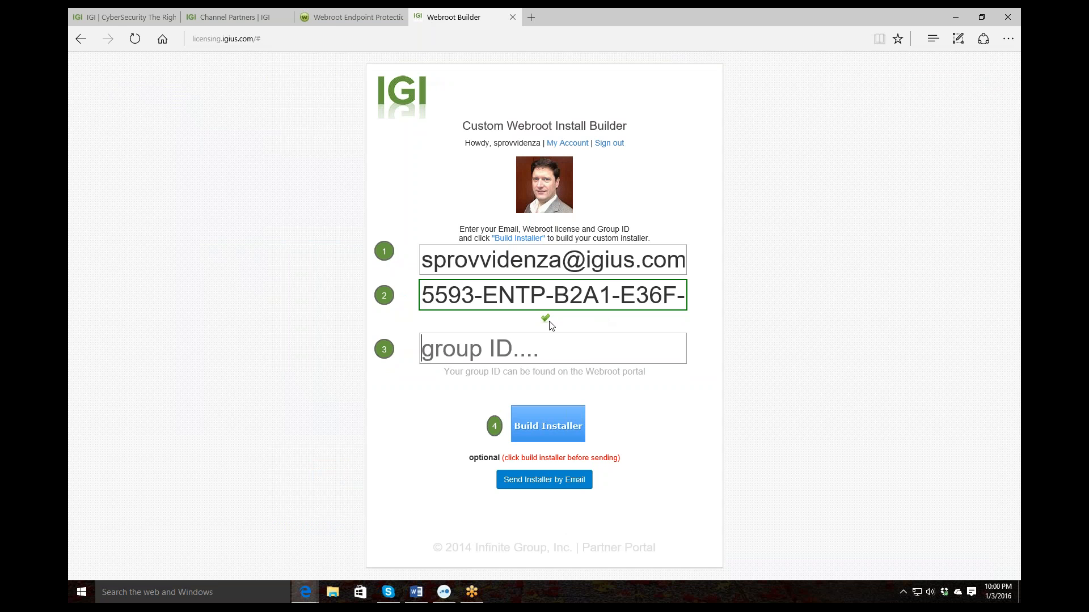
# Open Company 123's Deploy Endpoints to this Group instructions and select the group ID in the install command
pyautogui.click(312, 22)
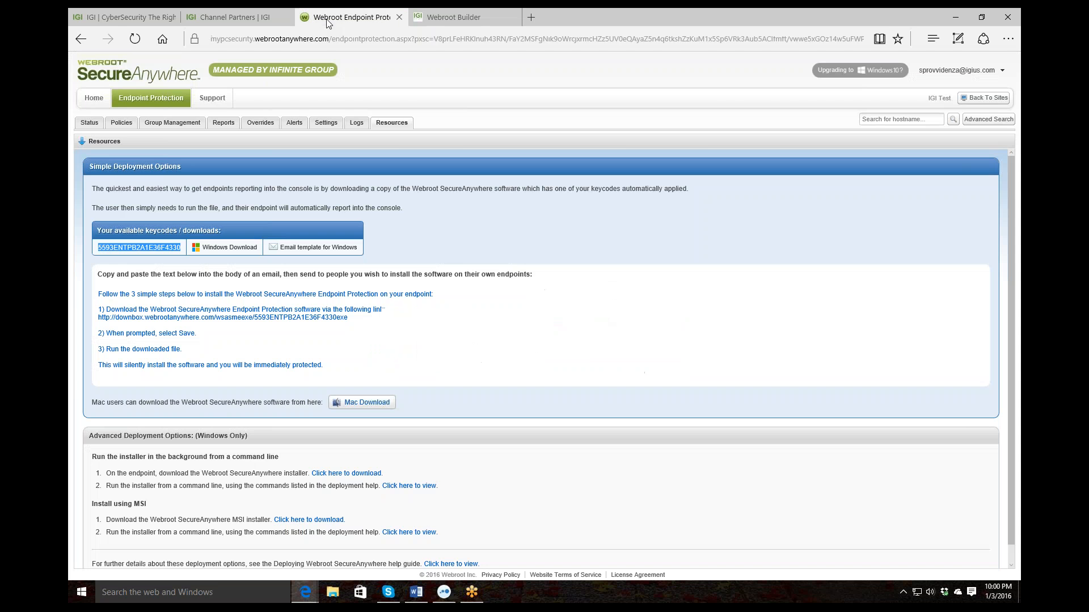
pyautogui.click(158, 126)
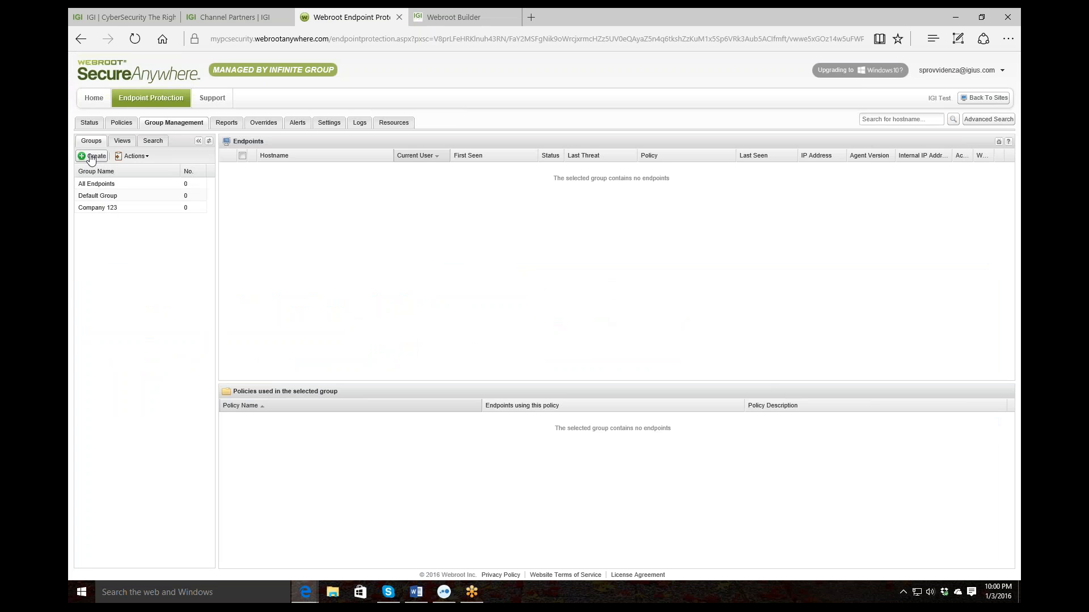
pyautogui.click(91, 209)
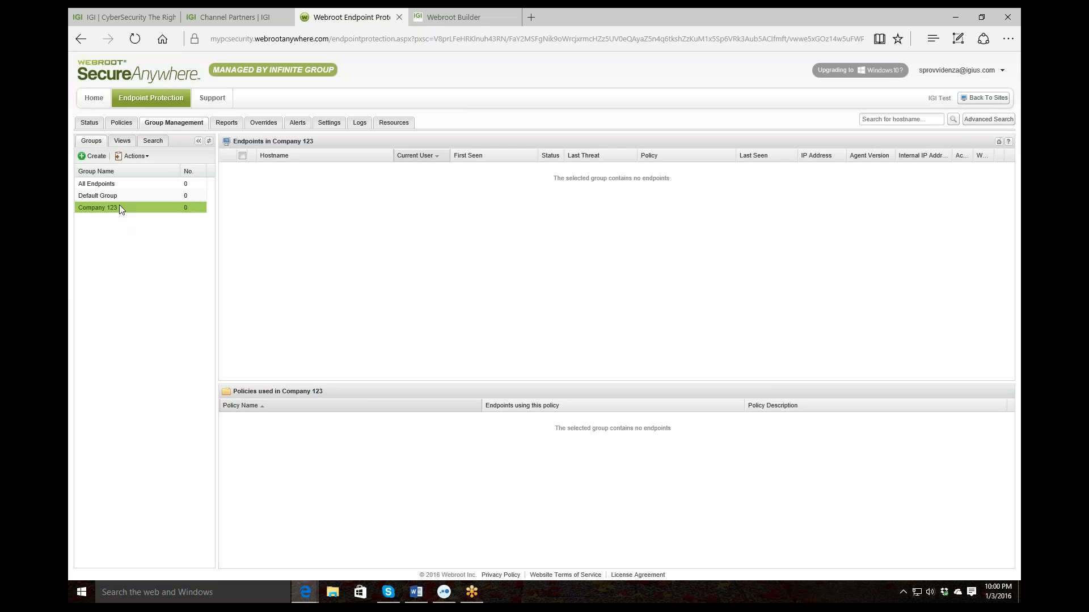
pyautogui.click(134, 156)
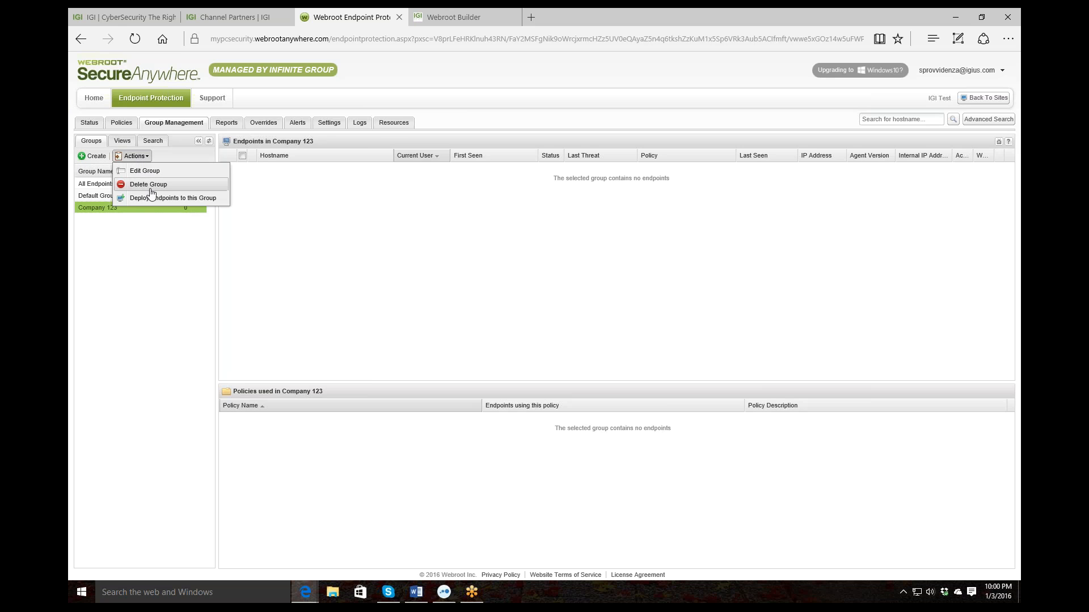
pyautogui.click(151, 198)
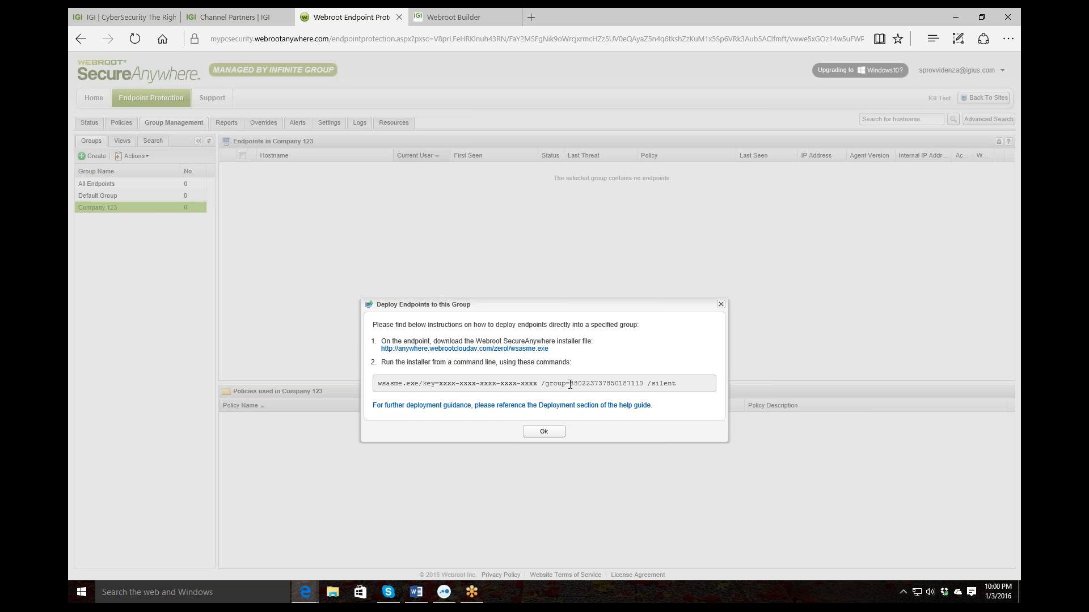
pyautogui.moveTo(569, 384); pyautogui.dragTo(645, 384)
# Paste the Company 123 group ID into the builder and build the custom Webroot installer .exe
pyautogui.click(453, 17)
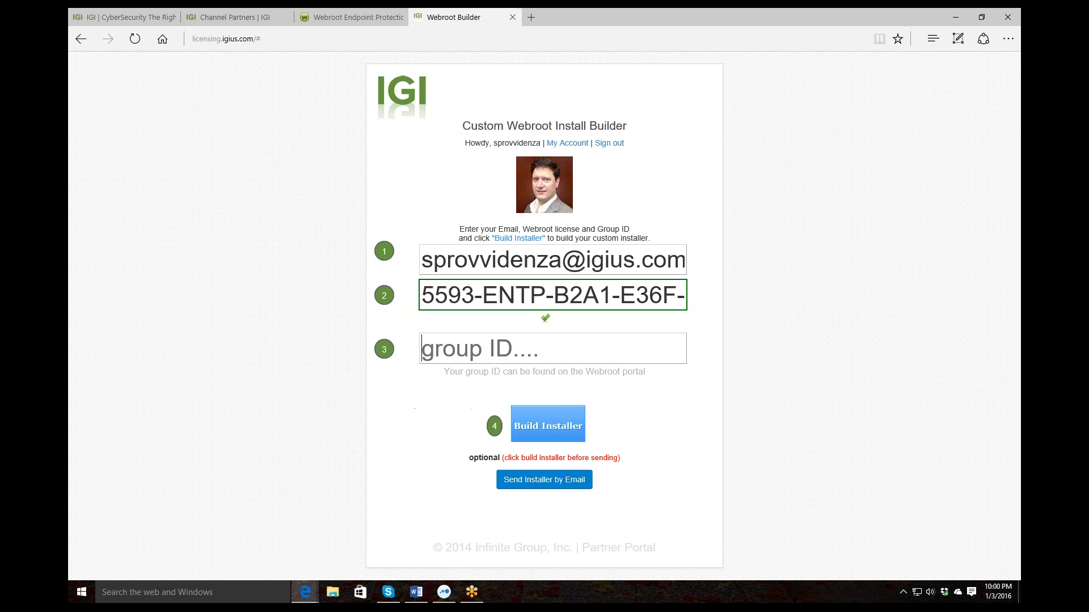
pyautogui.hotkey('ctrl', 'v')
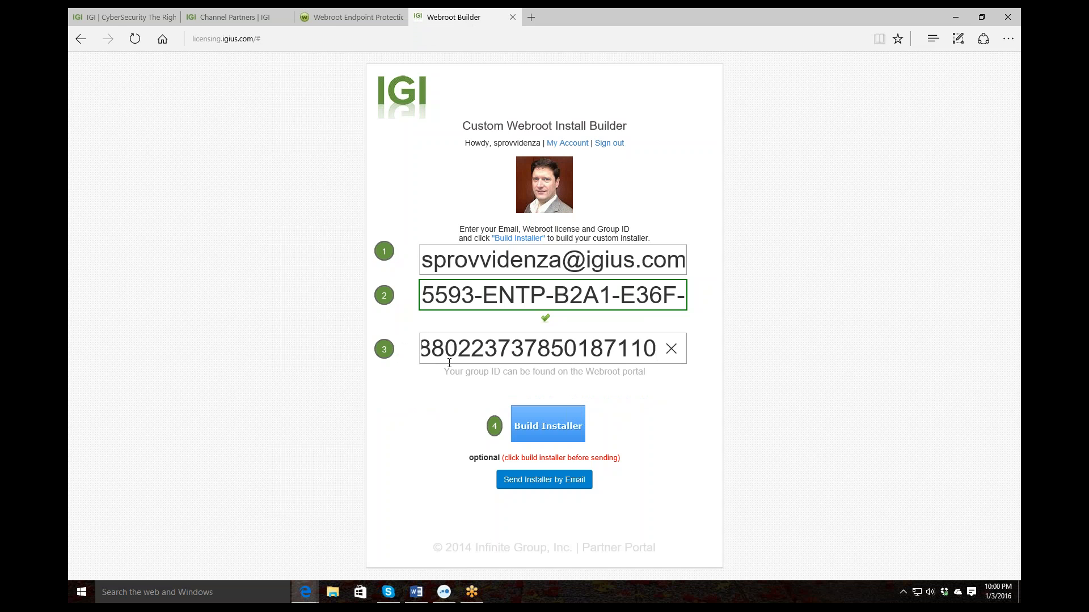
pyautogui.press('Tab')
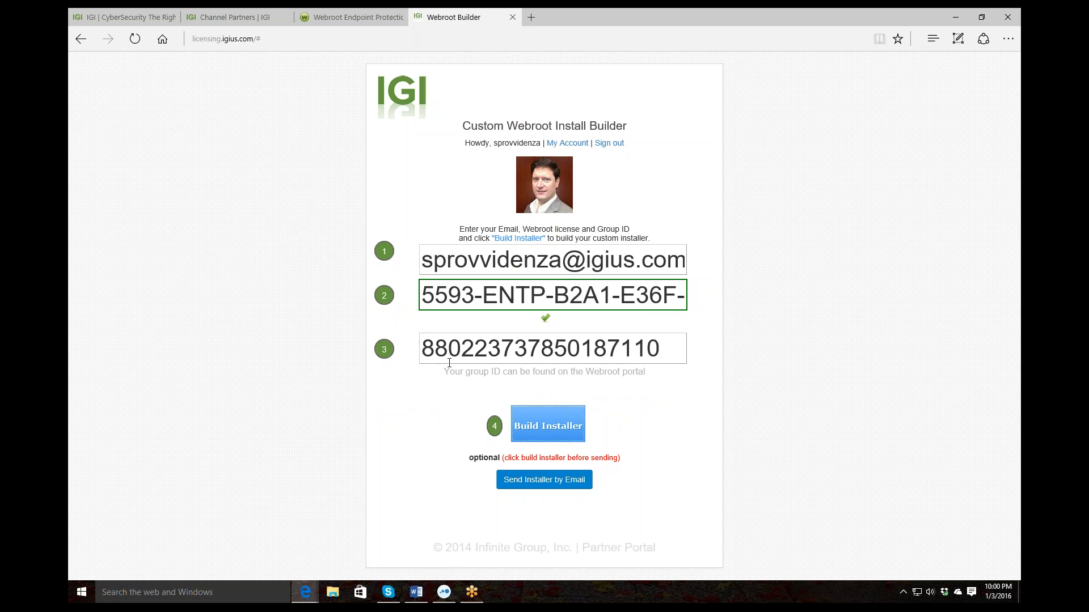
pyautogui.click(547, 428)
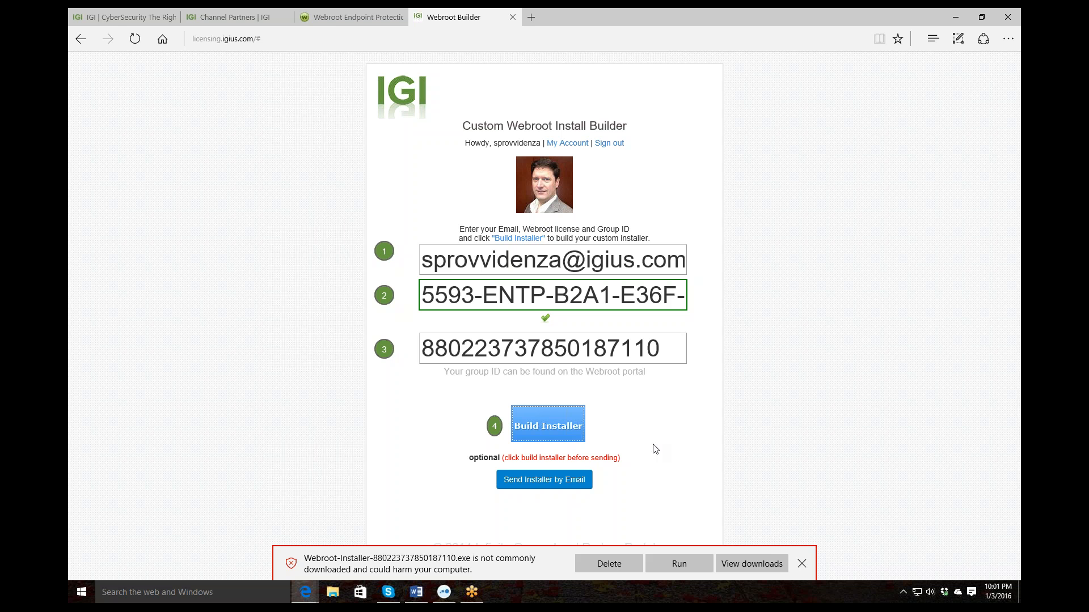
pyautogui.click(802, 565)
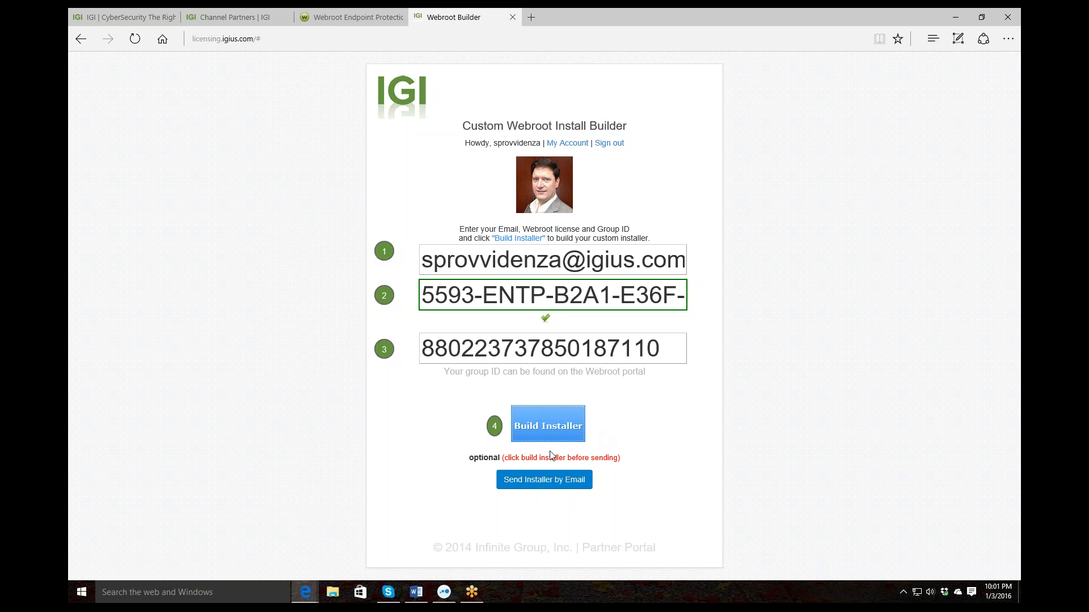
# Start the installer e-mail with company name IGI and the company e-mail from saved addresses
pyautogui.click(548, 482)
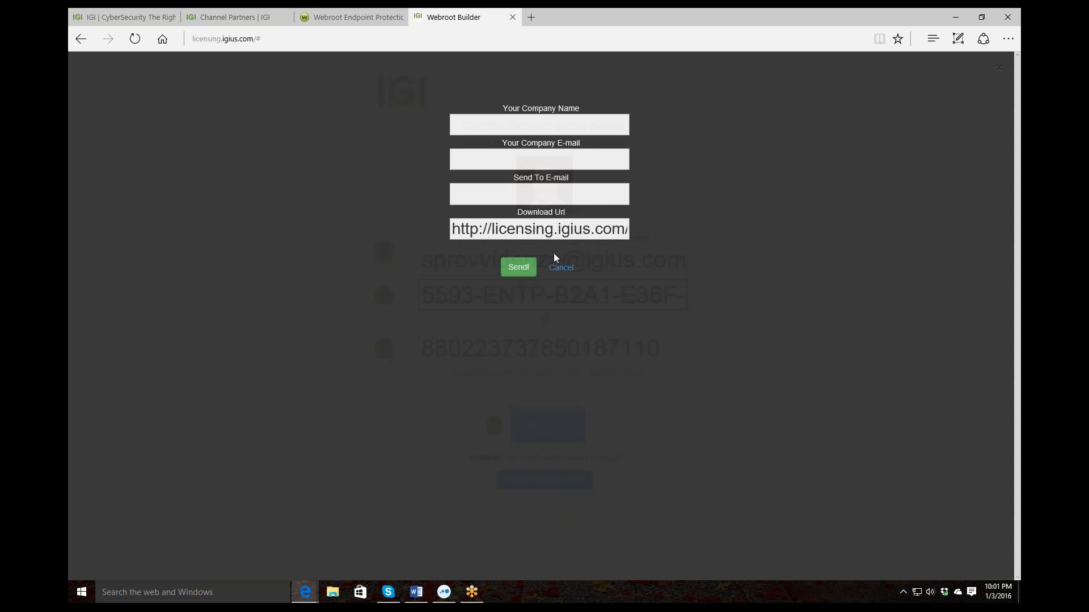
pyautogui.click(539, 125)
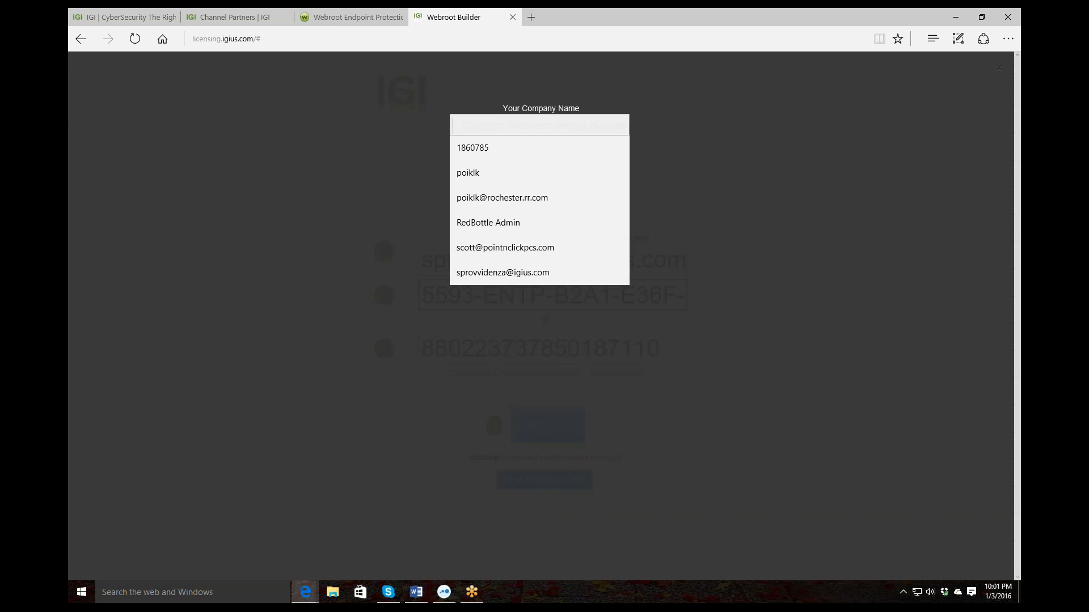
pyautogui.write('IGI')
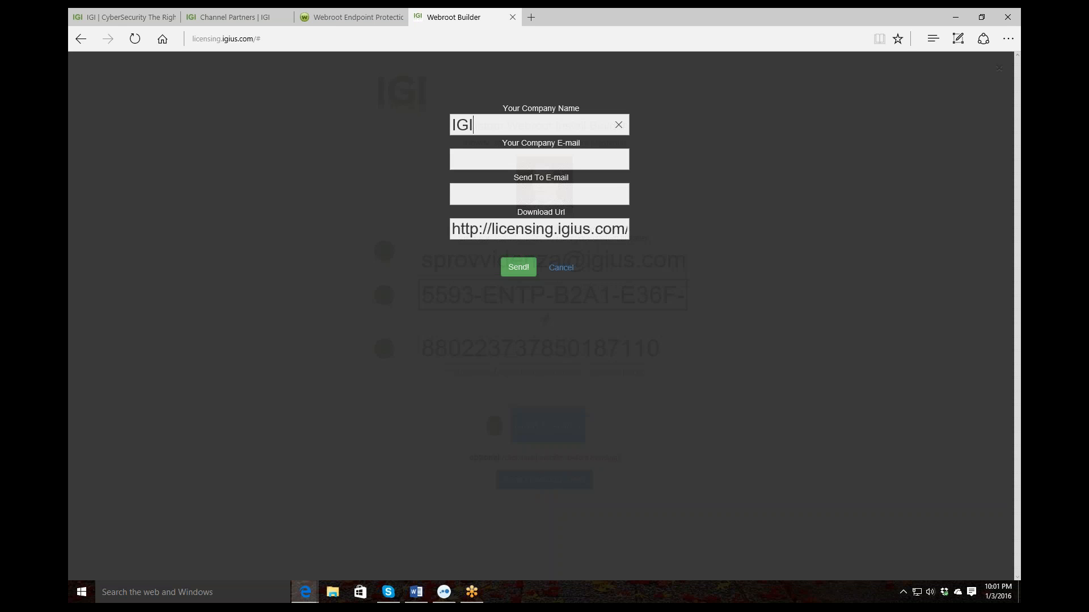
pyautogui.press('Tab')
pyautogui.click(471, 163)
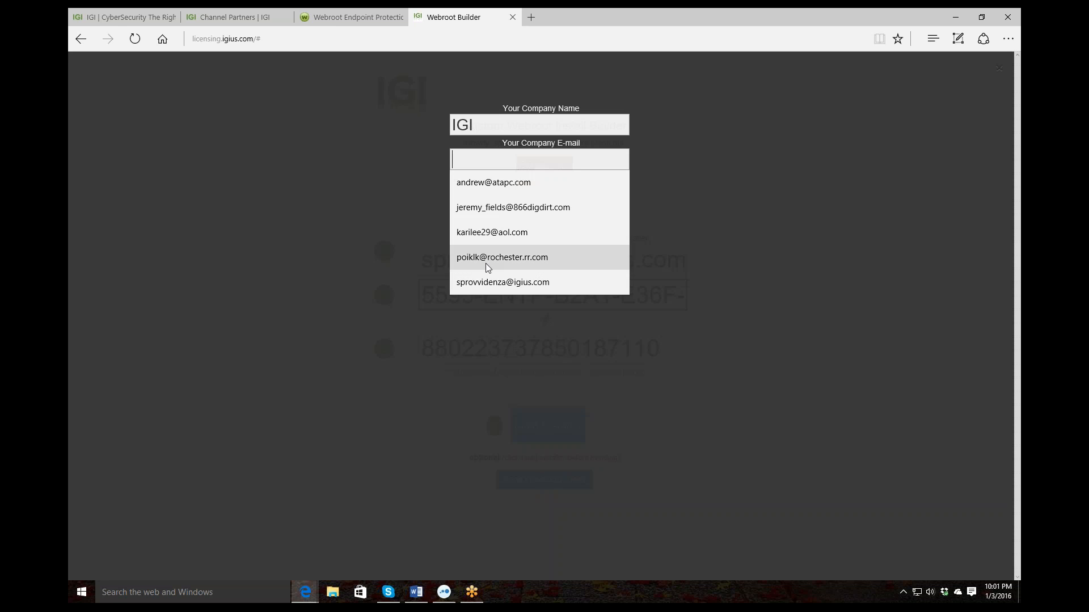
pyautogui.click(490, 281)
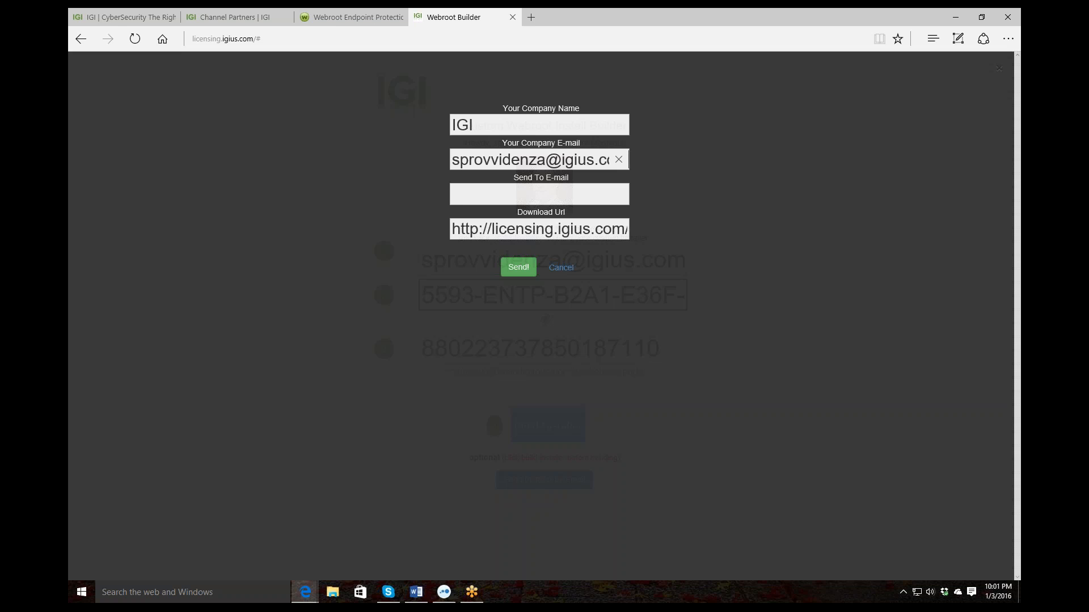
# Enter the recipient's e-mail address, select the download URL, and send the installer link
pyautogui.click(478, 196)
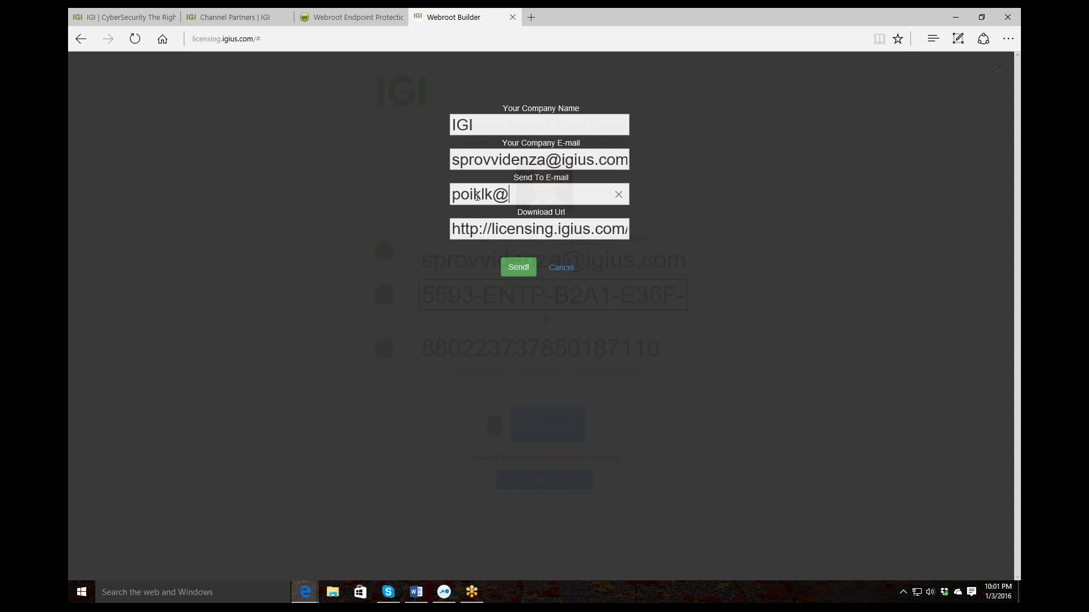
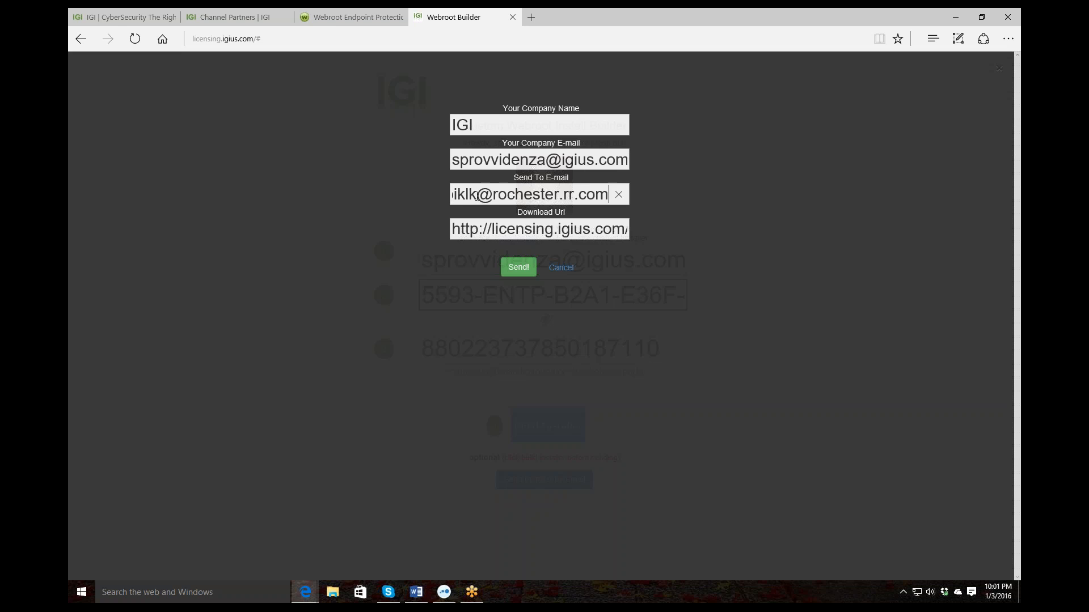
pyautogui.press('Tab')
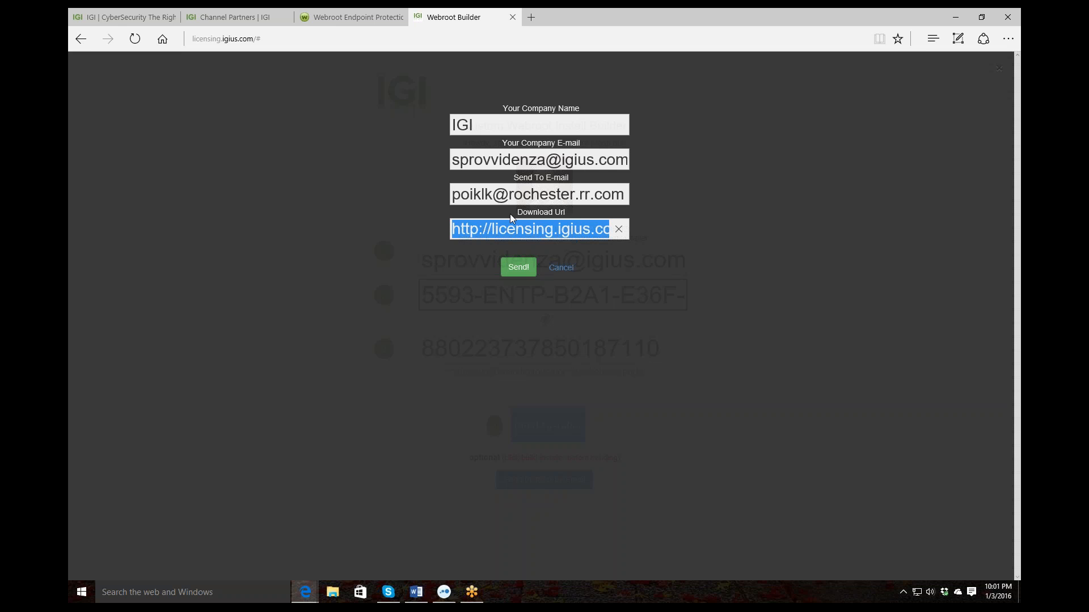
pyautogui.click(452, 229)
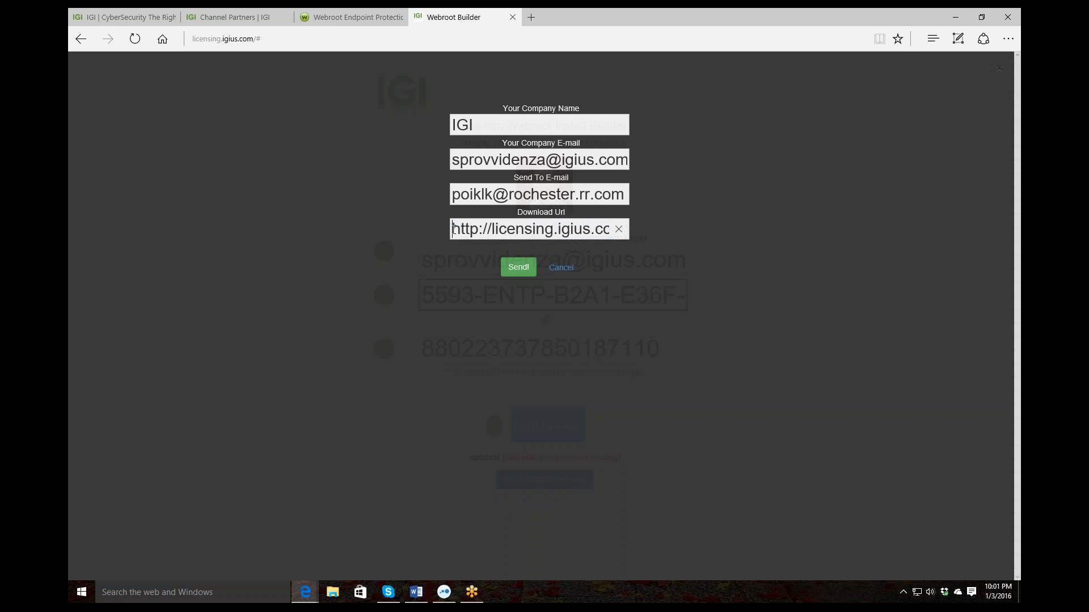
pyautogui.moveTo(453, 230); pyautogui.dragTo(639, 233)
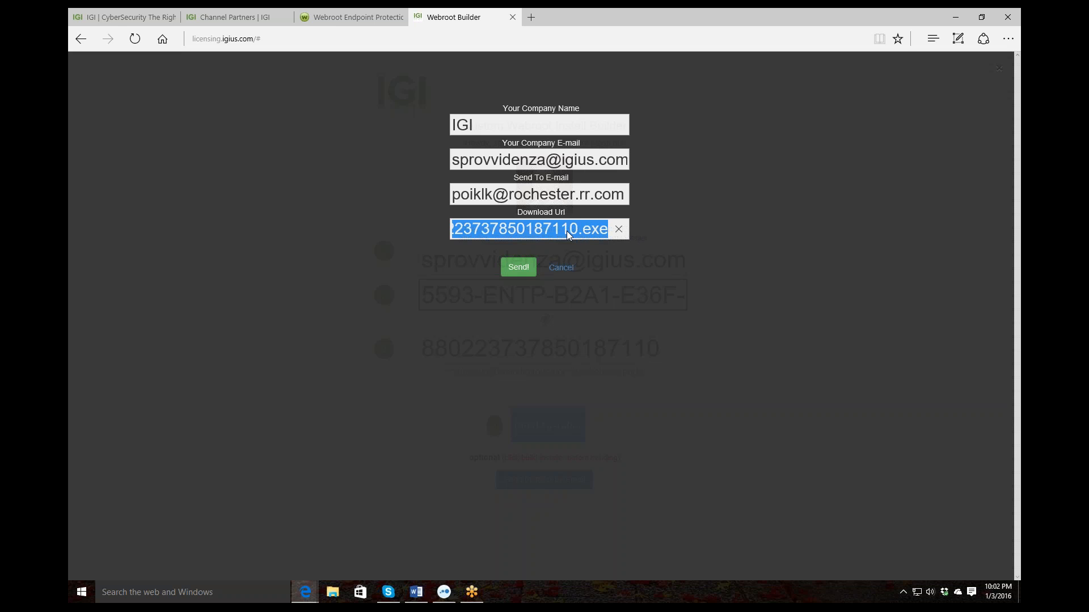
pyautogui.click(521, 268)
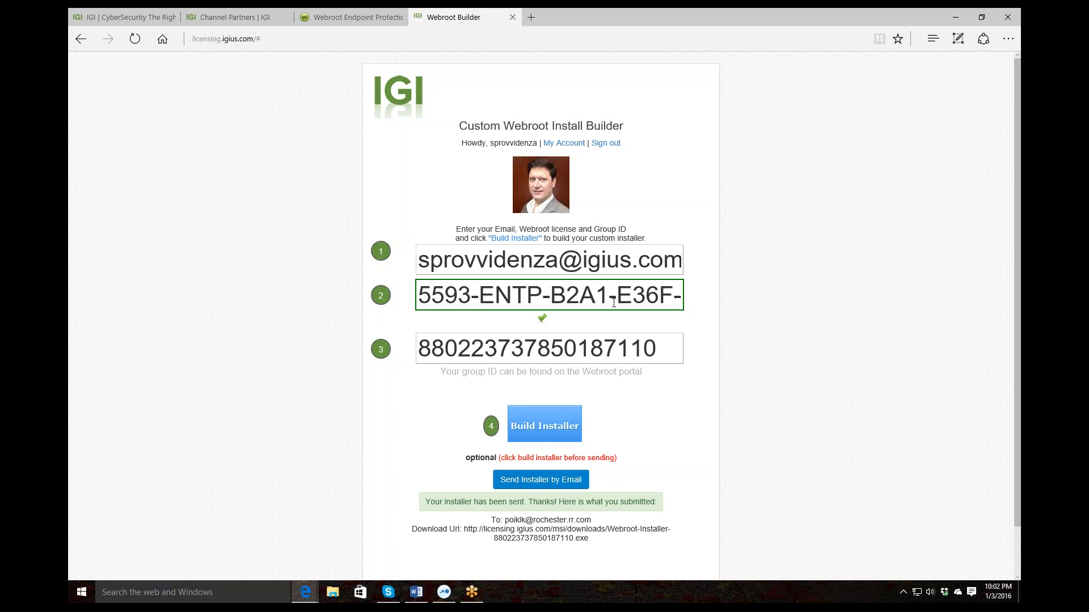
pyautogui.moveTo(588, 539); pyautogui.dragTo(465, 531)
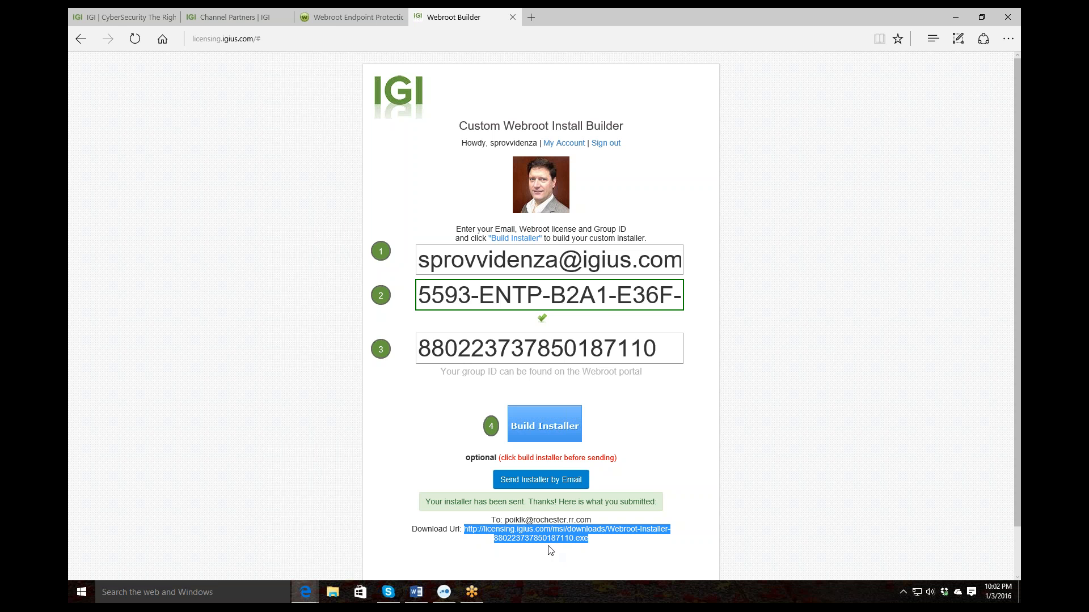
# Return to the Webroot Endpoint Protection console and dismiss the Deploy Endpoints dialog with Ok
pyautogui.moveTo(227, 18)
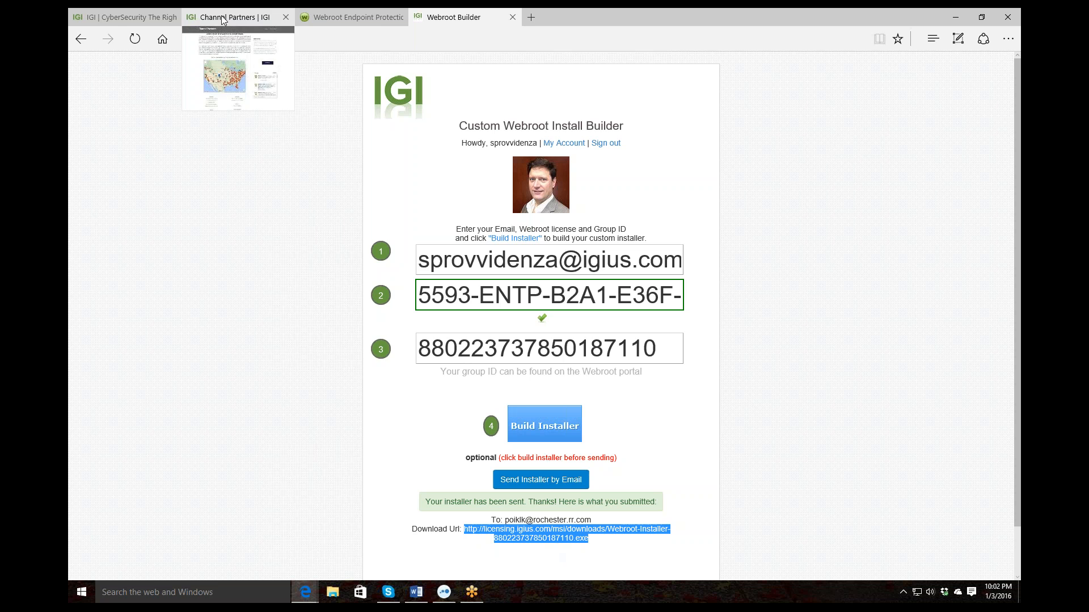
pyautogui.click(298, 21)
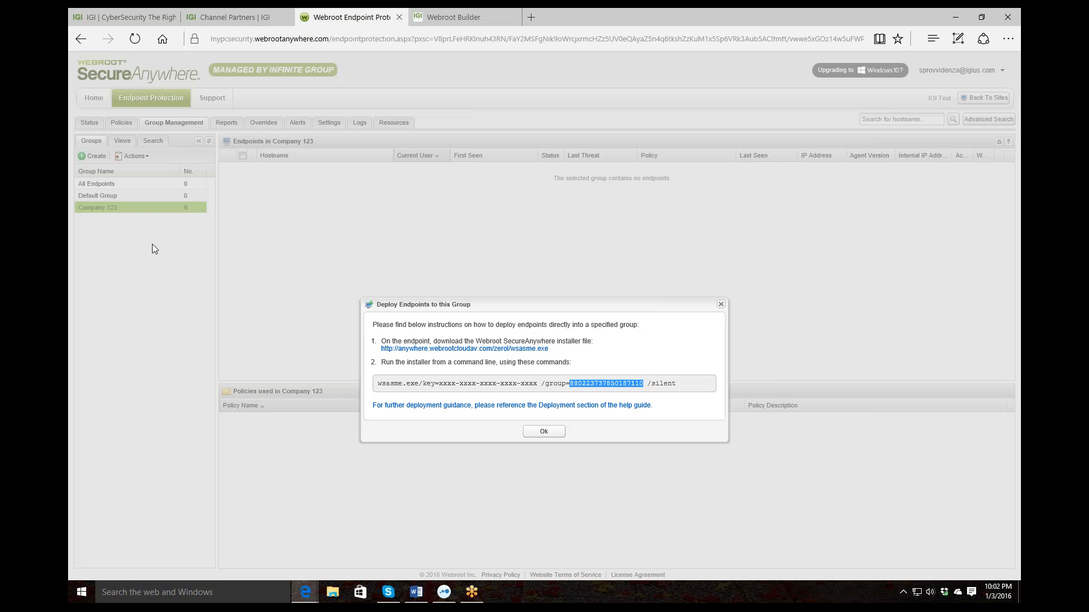
pyautogui.click(543, 431)
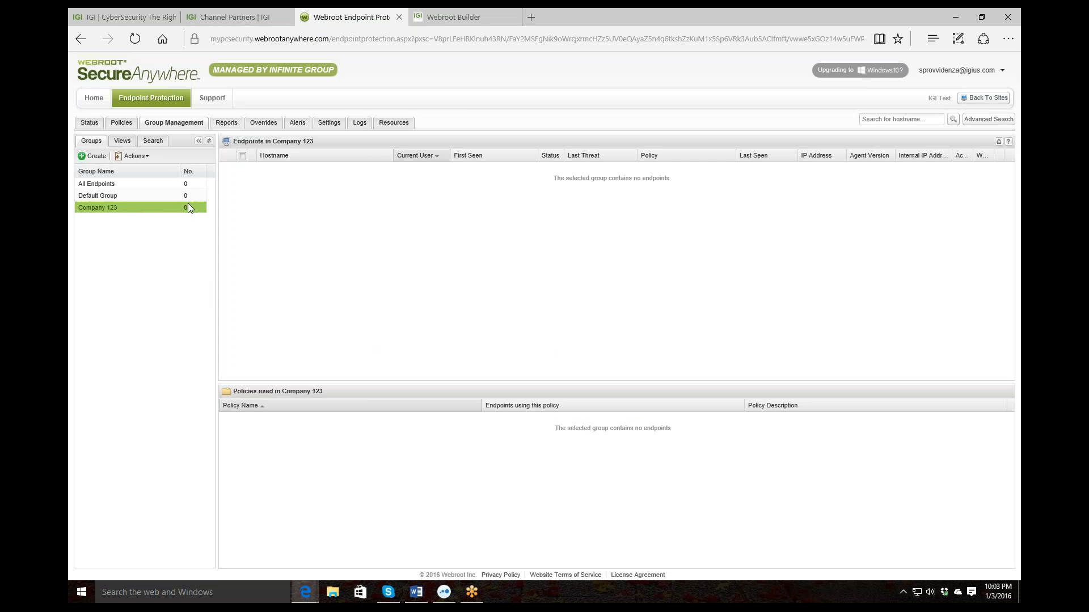